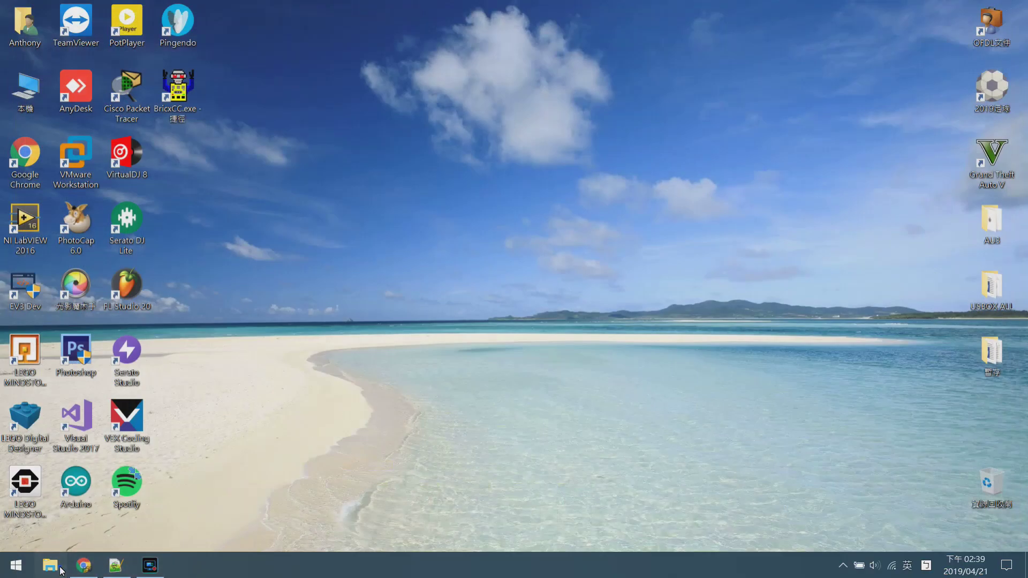
Extract the EV3 BATT View zip in Downloads into its own folder with 7-Zip.
key("super+e")
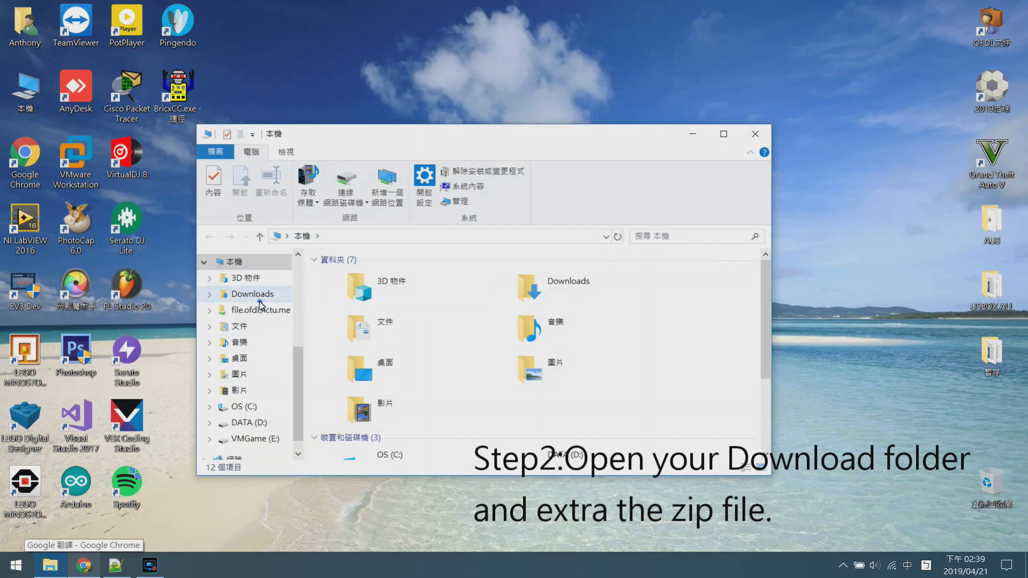
left_click(252, 295)
left_click(424, 311)
right_click(423, 312)
mouse_move(517, 218)
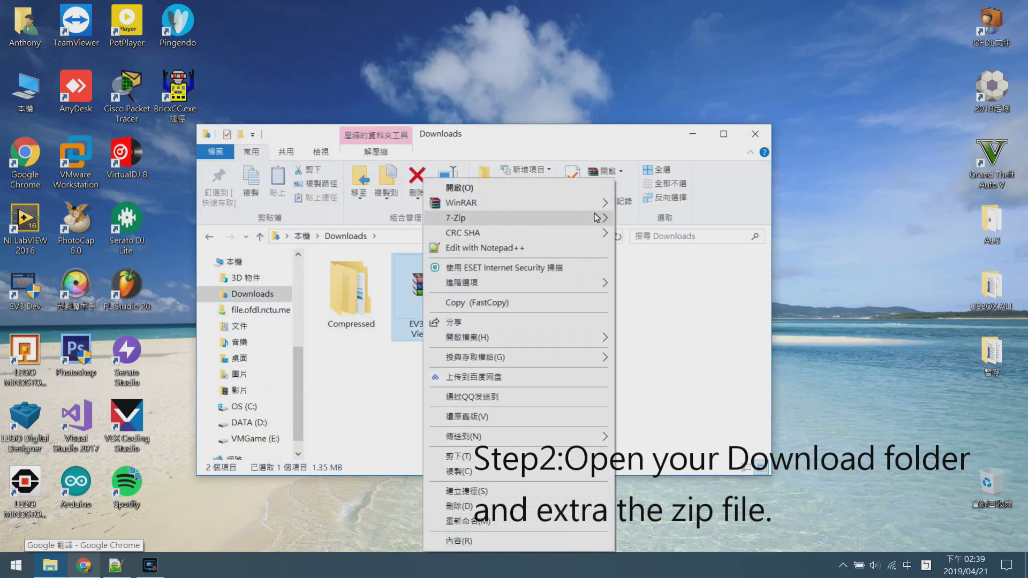
left_click(675, 279)
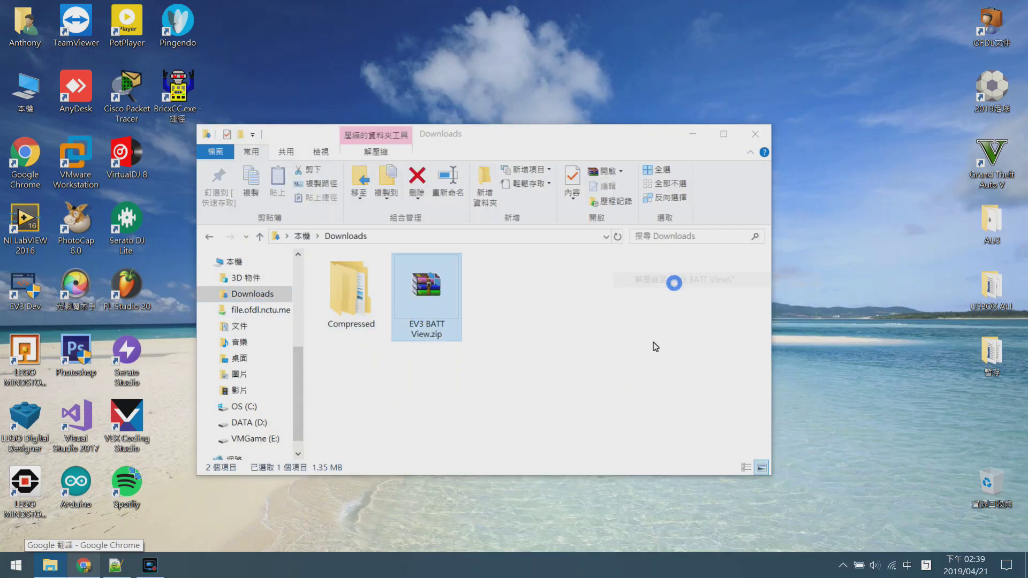
Launch the Brick Manager program from EV3 BATT View\Lego.Ev3.BrickManager.
left_click(629, 388)
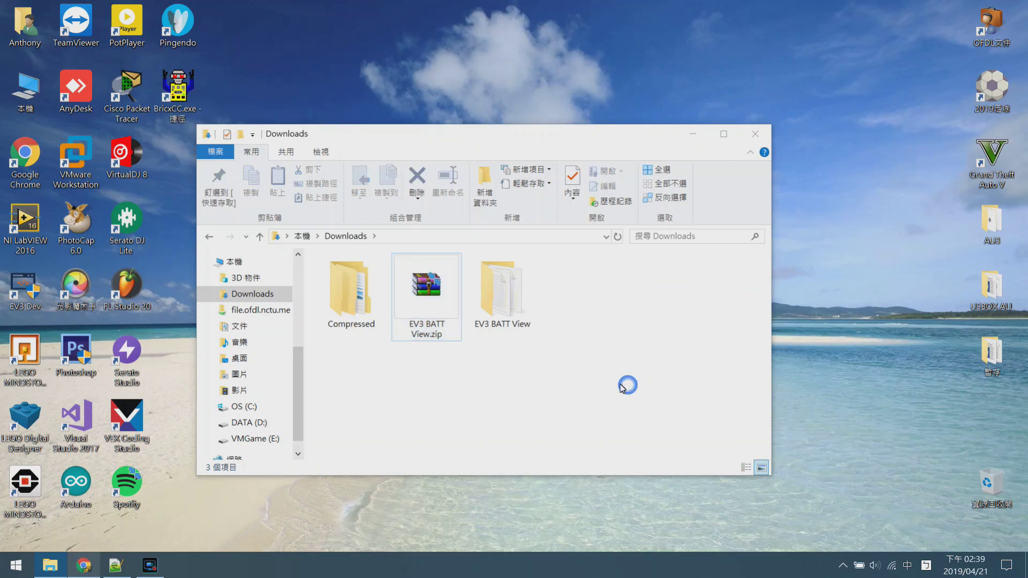
double_click(516, 311)
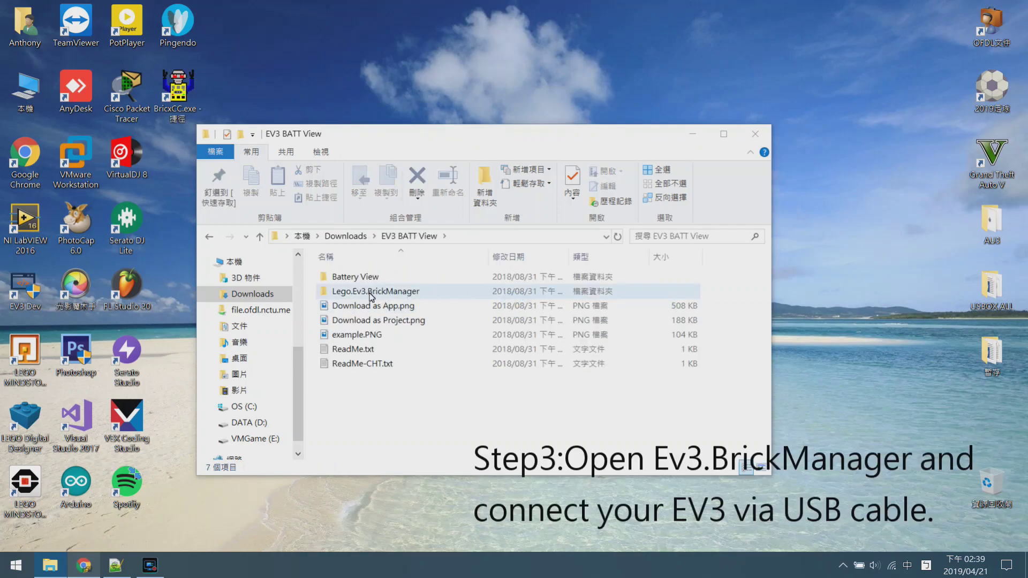
left_click(436, 291)
double_click(435, 291)
left_click(436, 292)
double_click(435, 291)
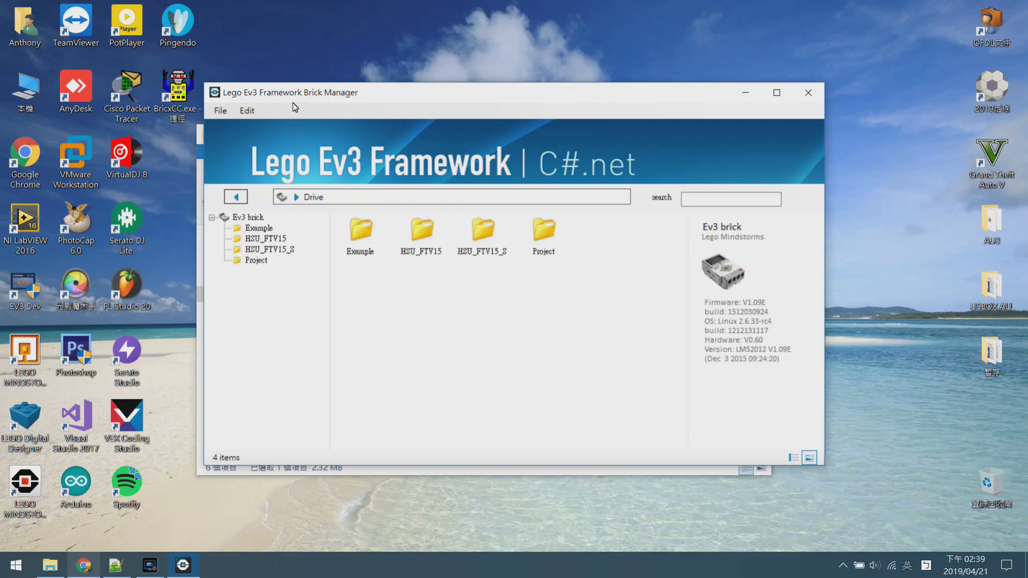
Set Preferences to Advanced mode with 'Allow delete, create and open anywhere' ticked.
left_click(258, 111)
left_click(289, 131)
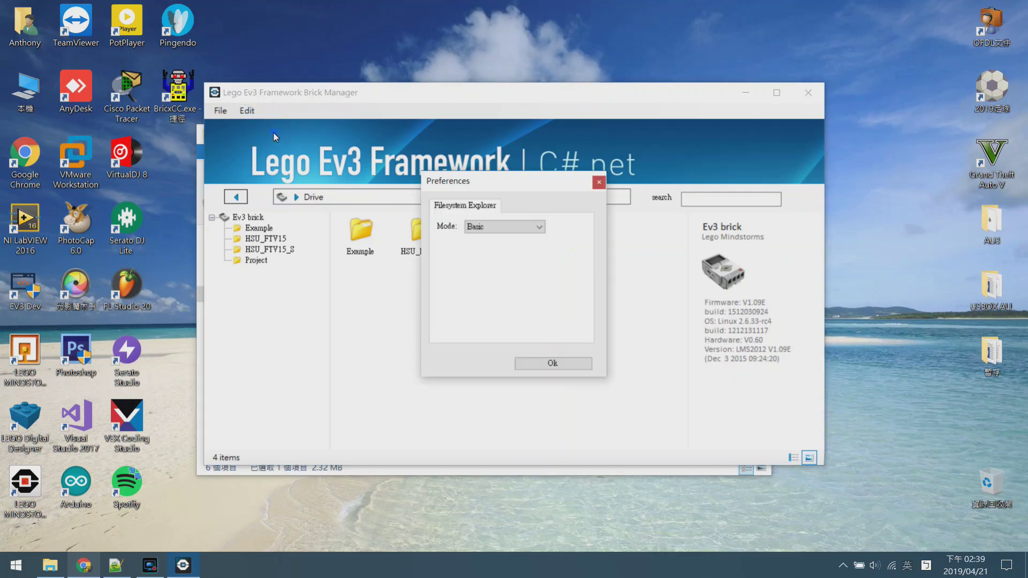
left_click(504, 227)
left_click(496, 245)
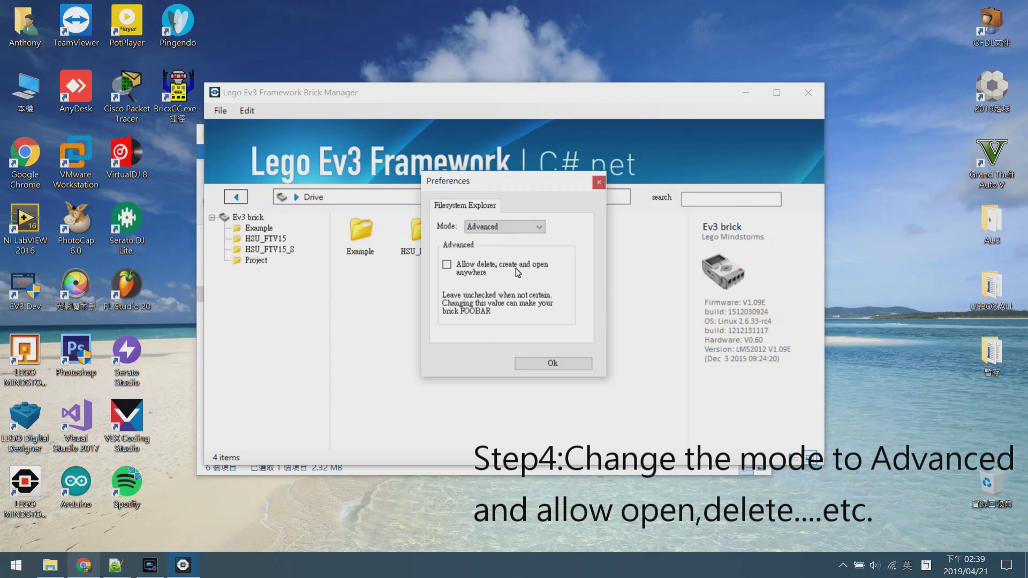
left_click(448, 266)
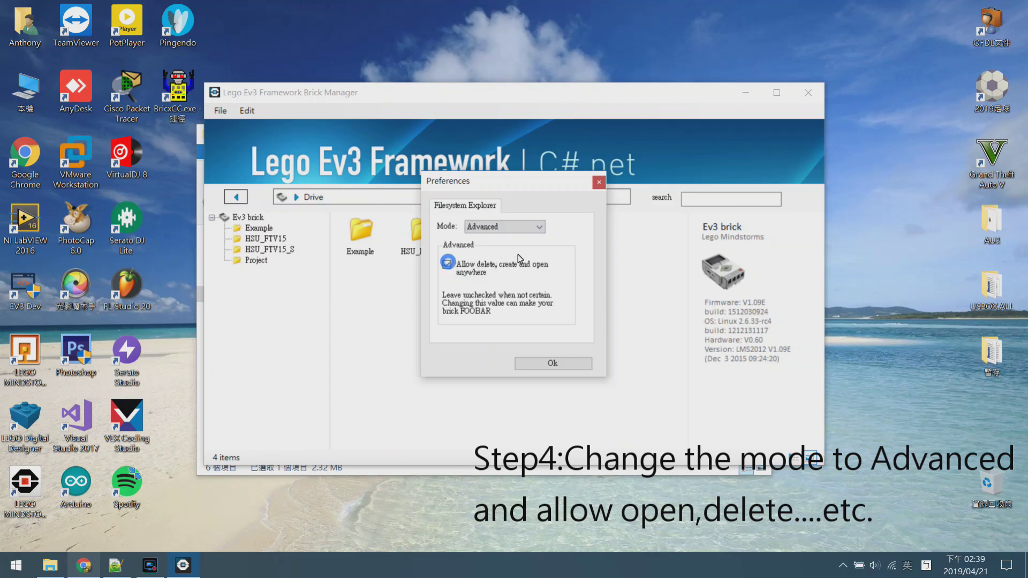
left_click(553, 363)
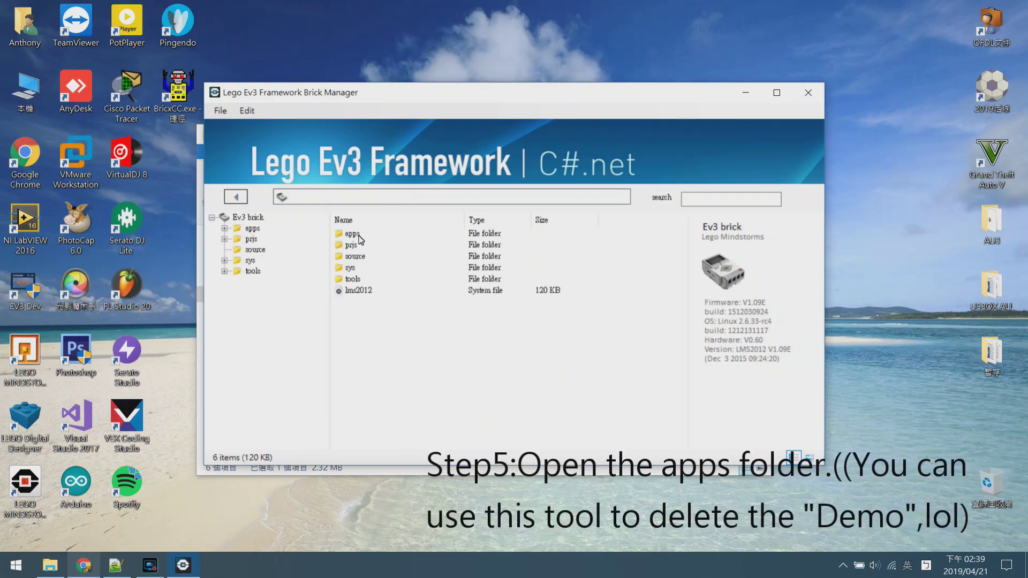
Upload the Downloads\EV3 BATT View\Battery View directory into the brick's apps folder.
double_click(354, 234)
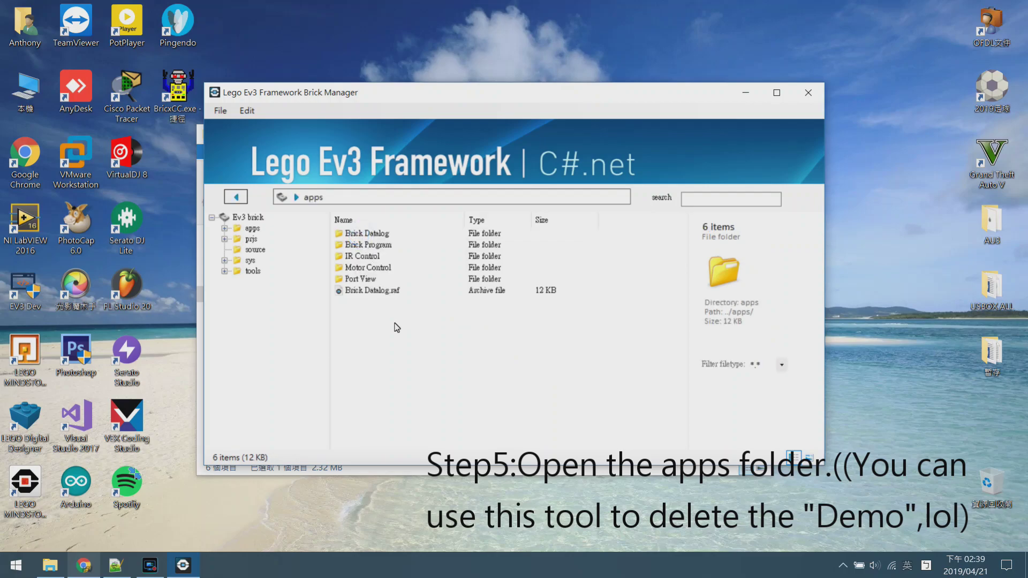
right_click(380, 312)
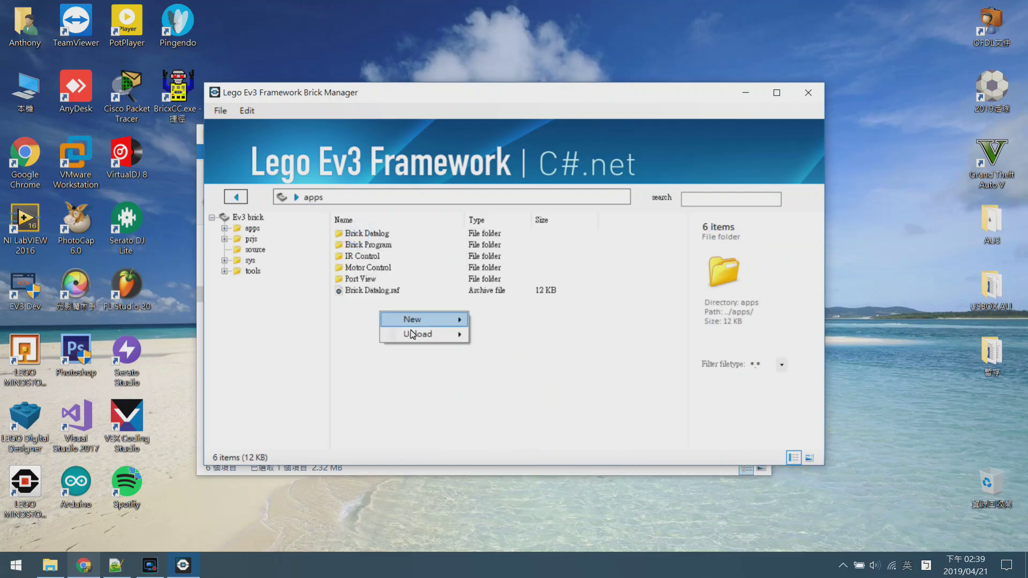
mouse_move(419, 334)
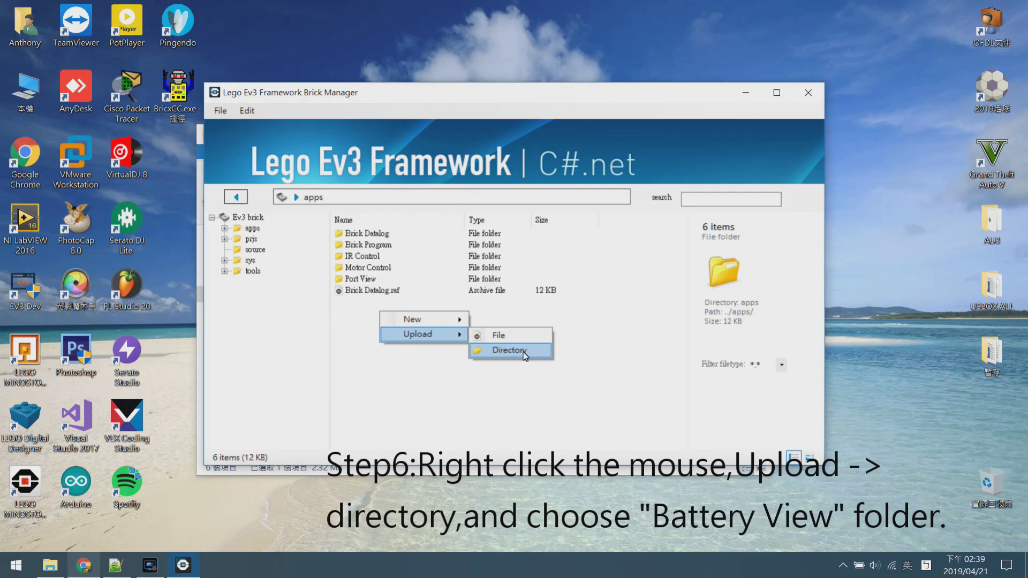
left_click(525, 354)
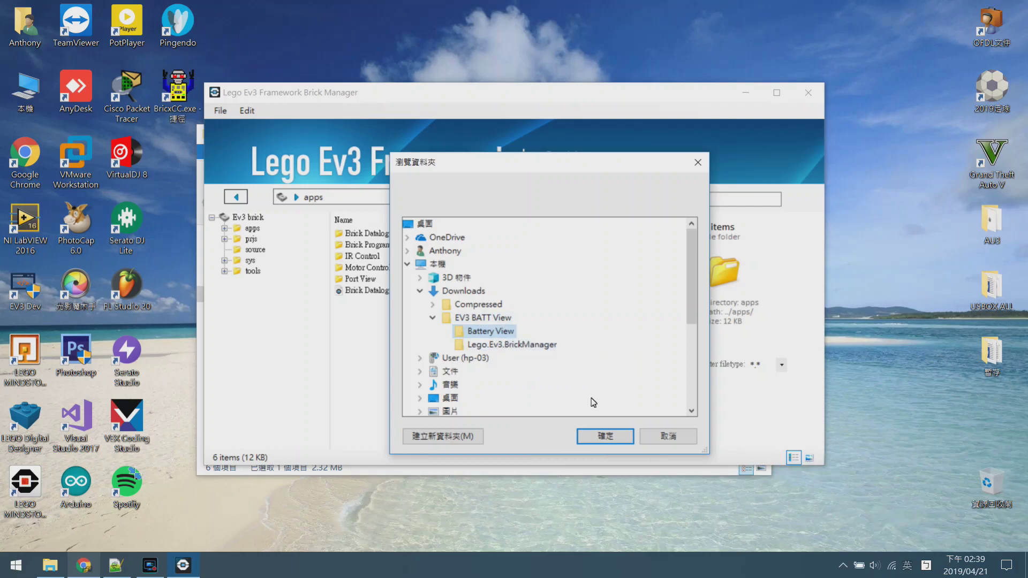
left_click(606, 435)
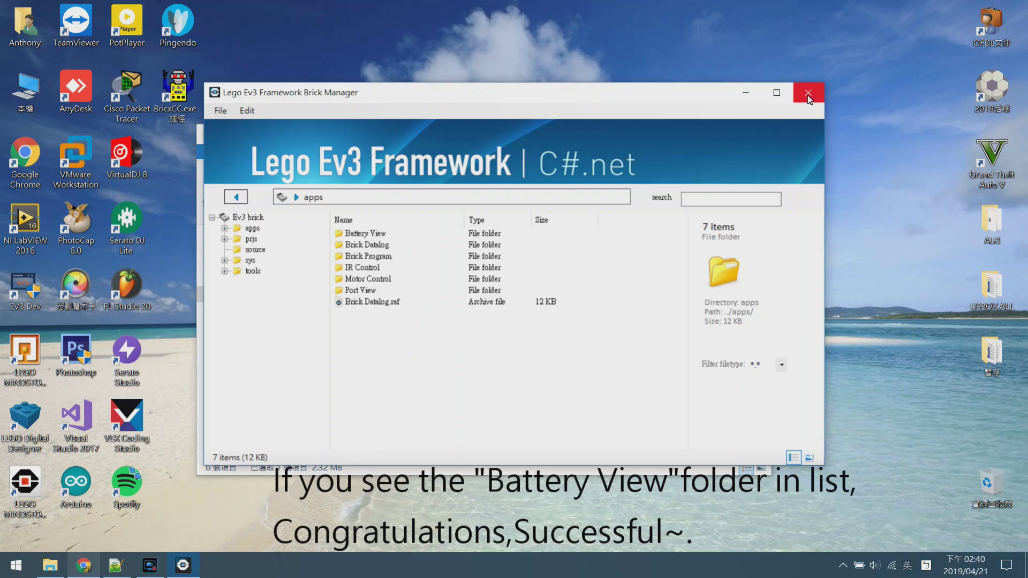
left_click(220, 111)
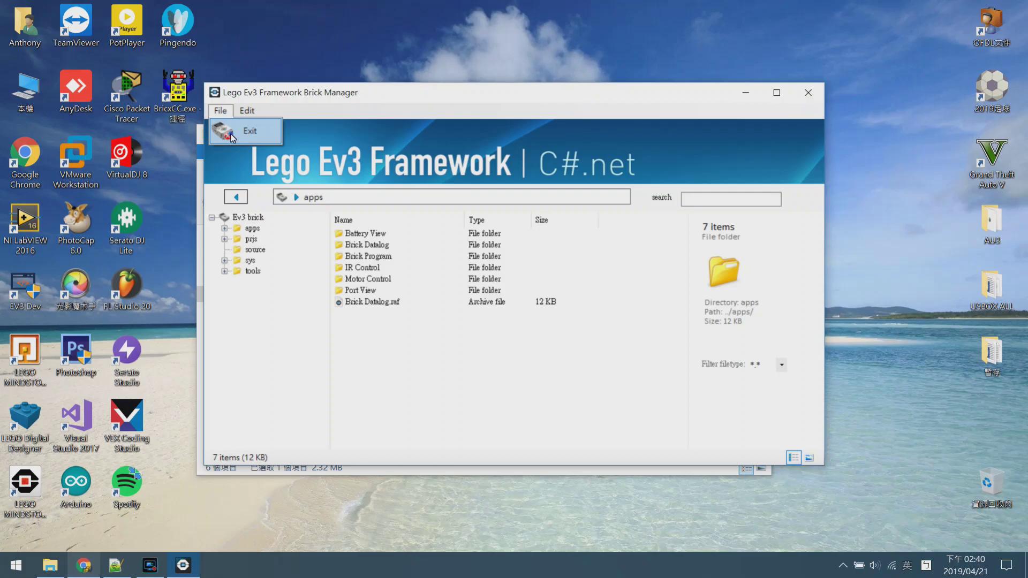
Quit Brick Manager, close File Explorer and launch Bricx Command Center.
left_click(230, 136)
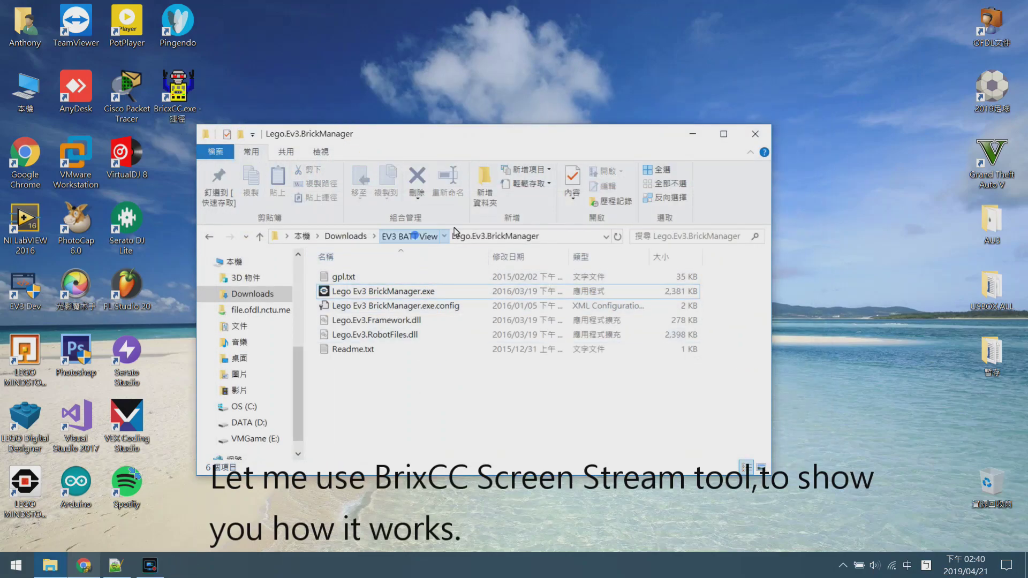
left_click(410, 235)
left_click(754, 134)
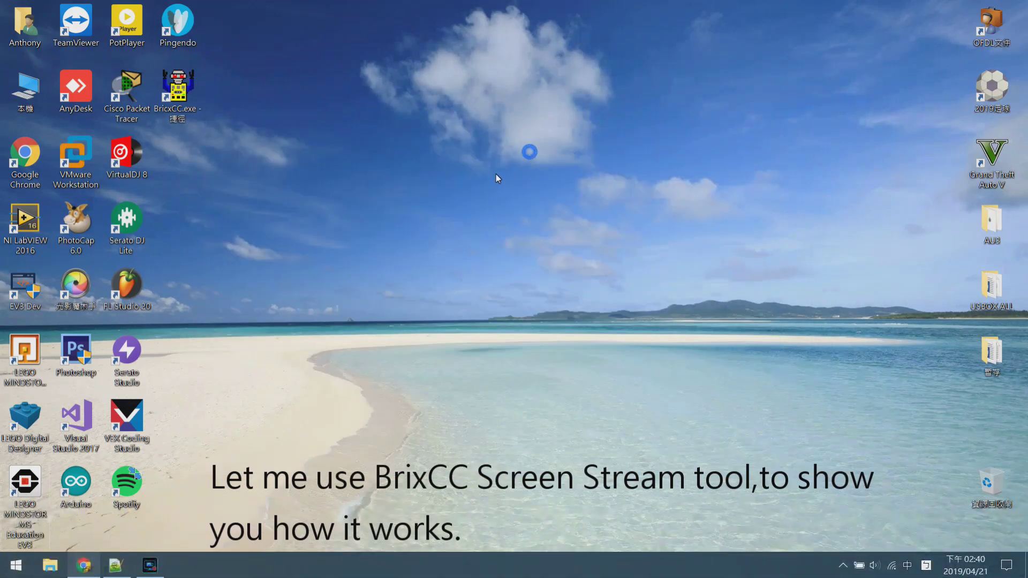
double_click(178, 90)
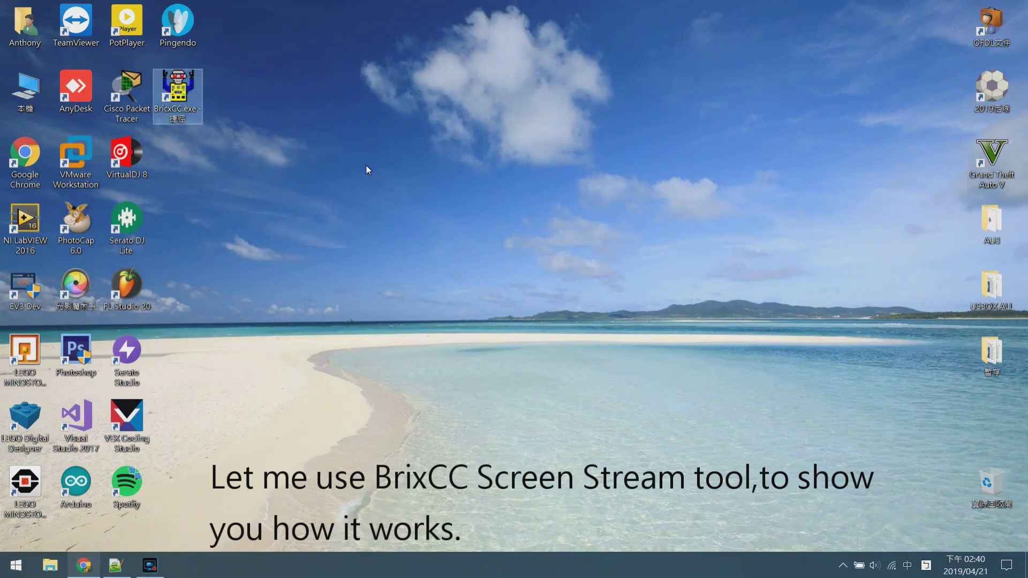
Connect to the brick with Brick Type EV3, Linux firmware and usb port.
left_click(536, 270)
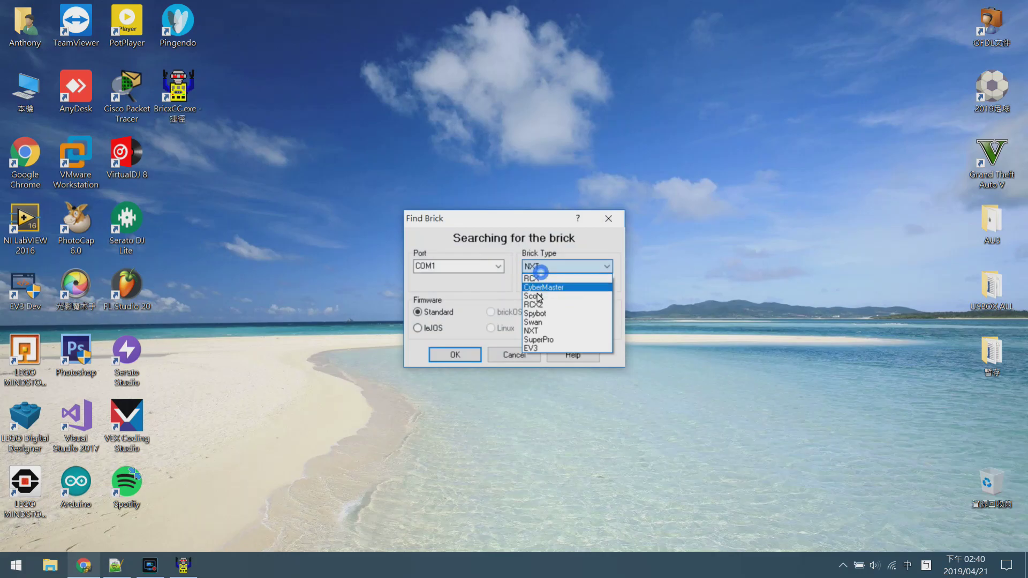
left_click(534, 345)
left_click(491, 328)
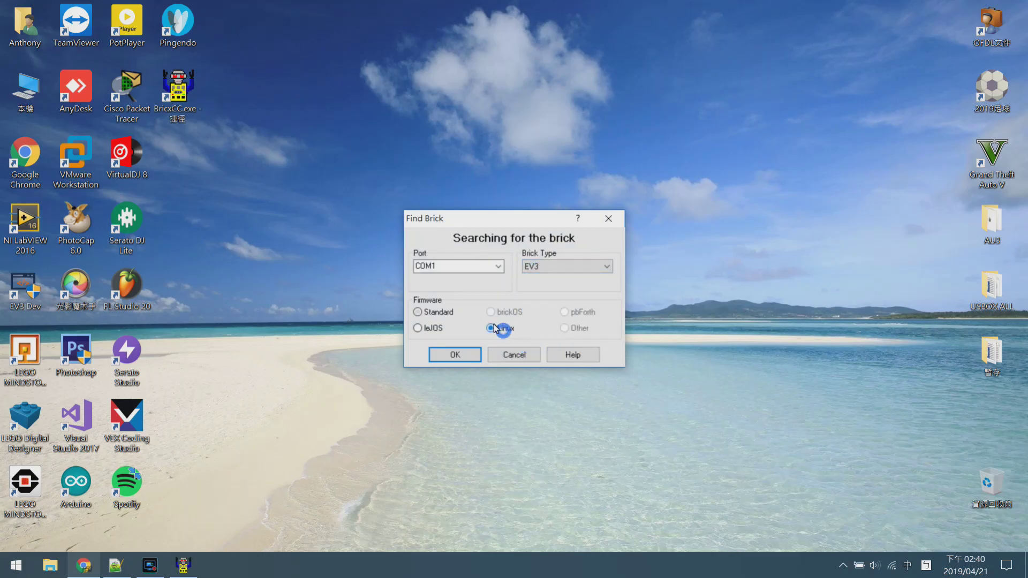
left_click(498, 266)
left_click(450, 294)
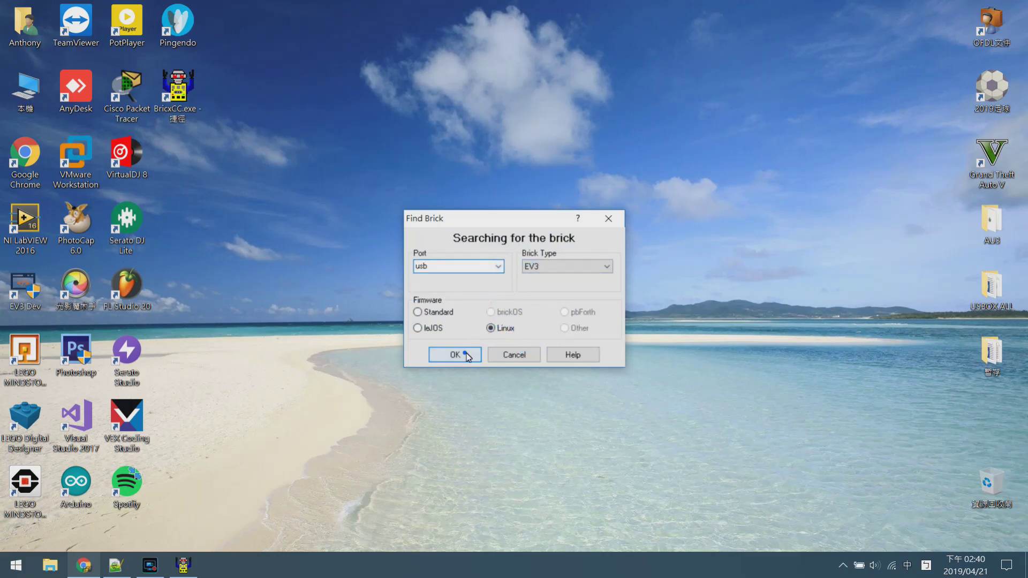
left_click(454, 355)
left_click(238, 33)
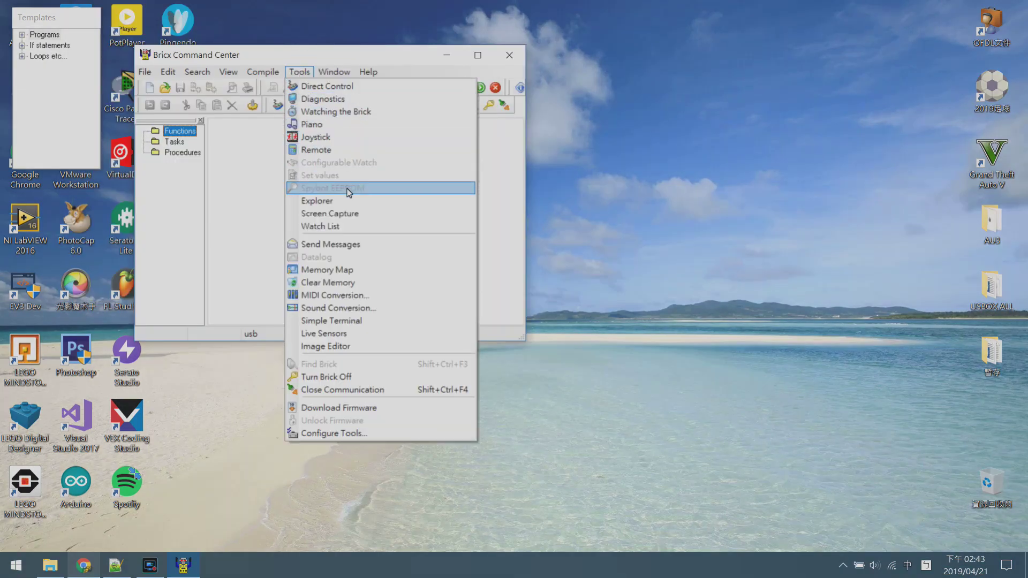
Open the Screen Capture window with Polling enabled and reposition it.
left_click(329, 214)
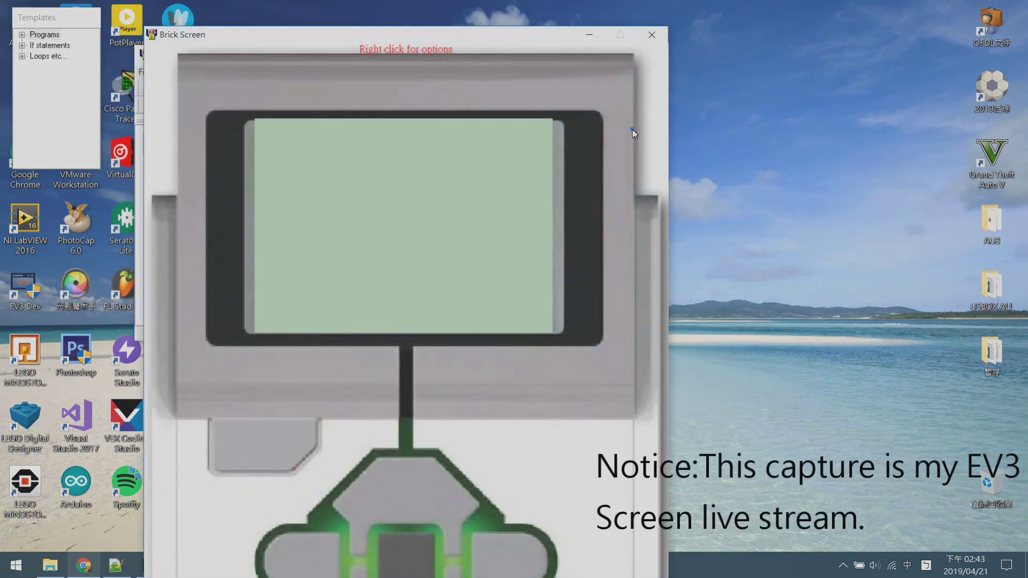
right_click(635, 133)
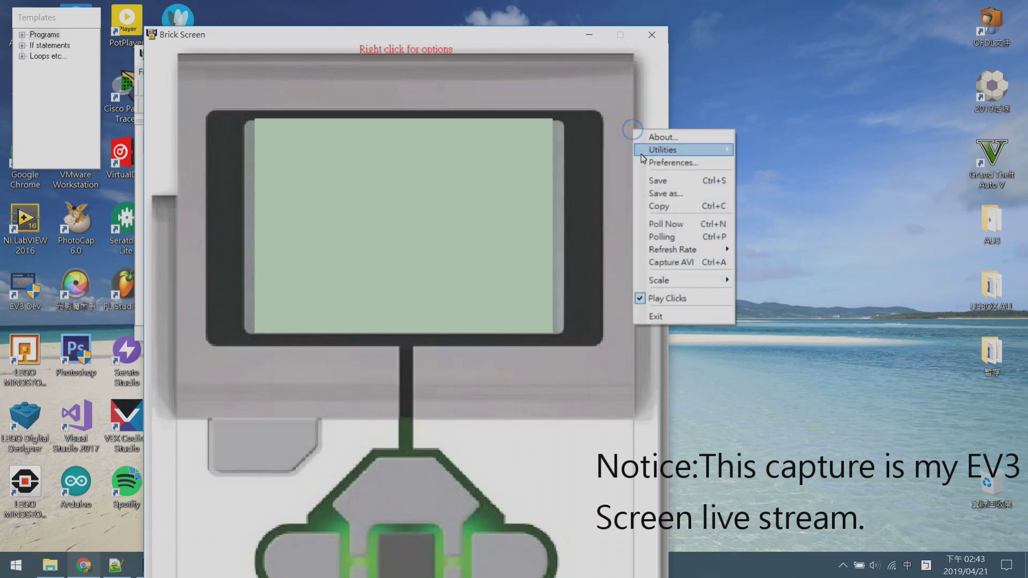
left_click(674, 238)
right_click(544, 187)
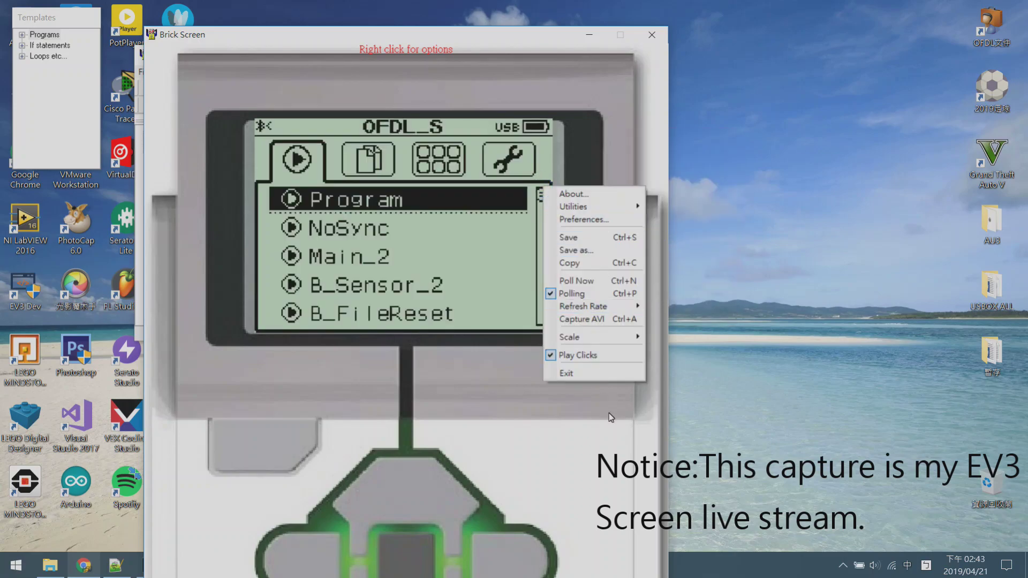
left_click(608, 449)
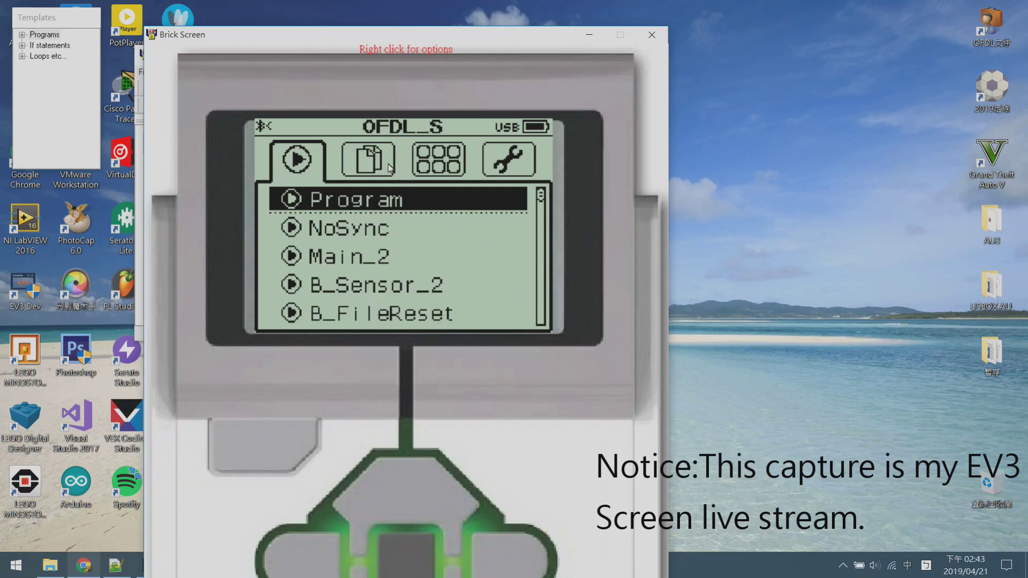
left_click_drag(440, 38, 433, 12)
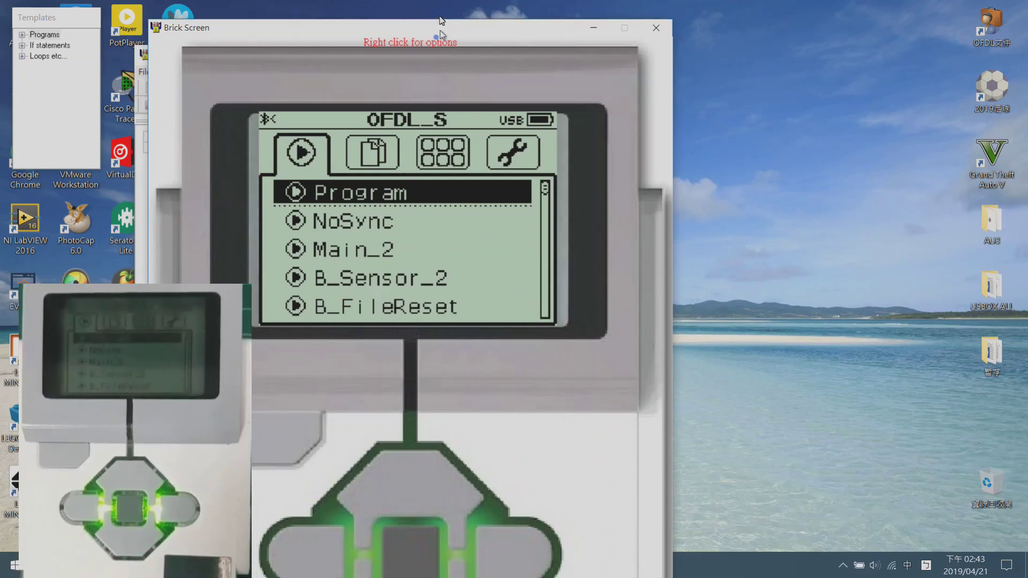
Launch Battery View from the brick's Brick Apps tab.
left_click(519, 523)
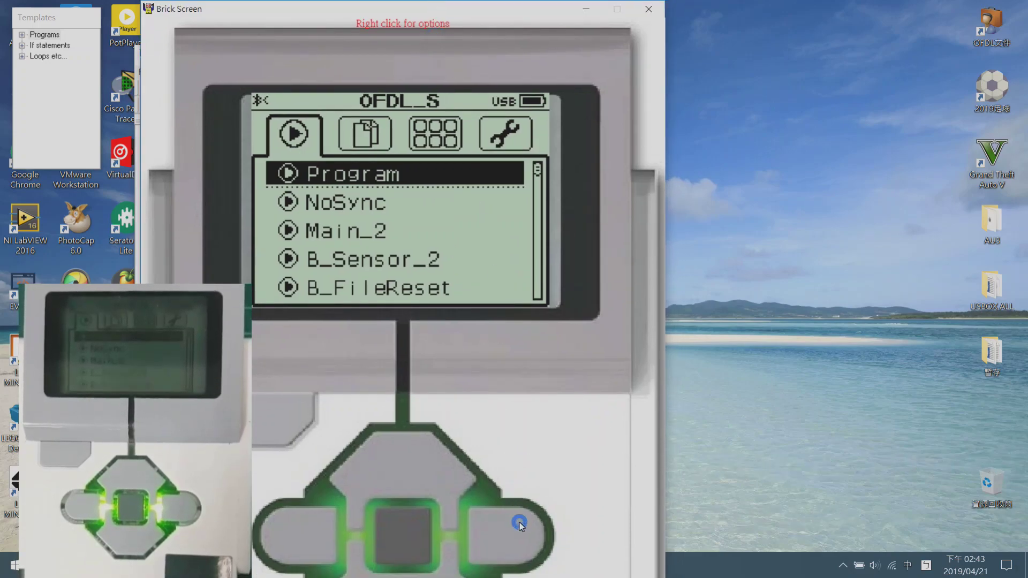
left_click(520, 523)
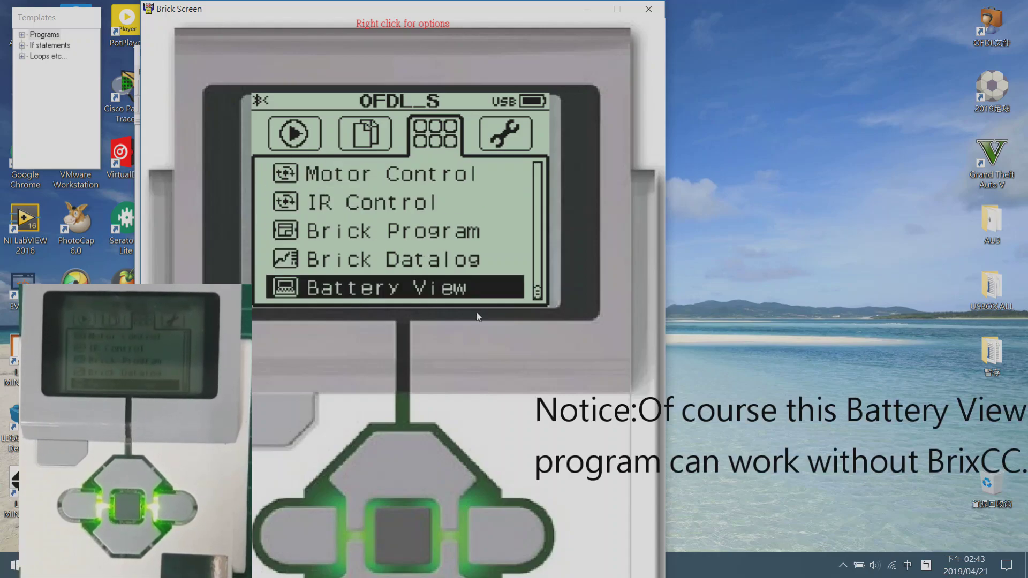
left_click(407, 546)
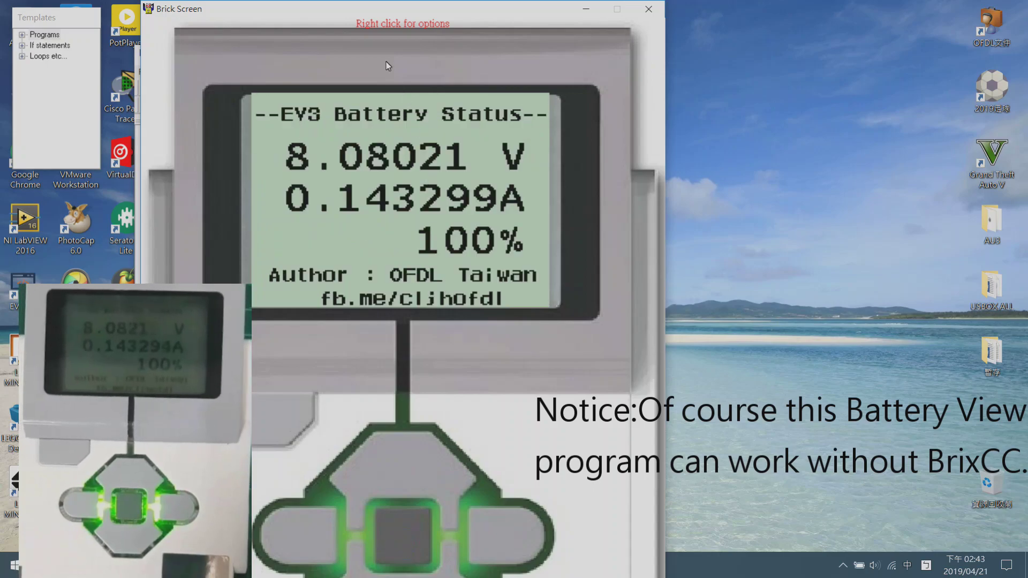
Move the Brick Screen right and place the Tools > Diagnostics dialog beside it.
left_click_drag(364, 10, 685, 15)
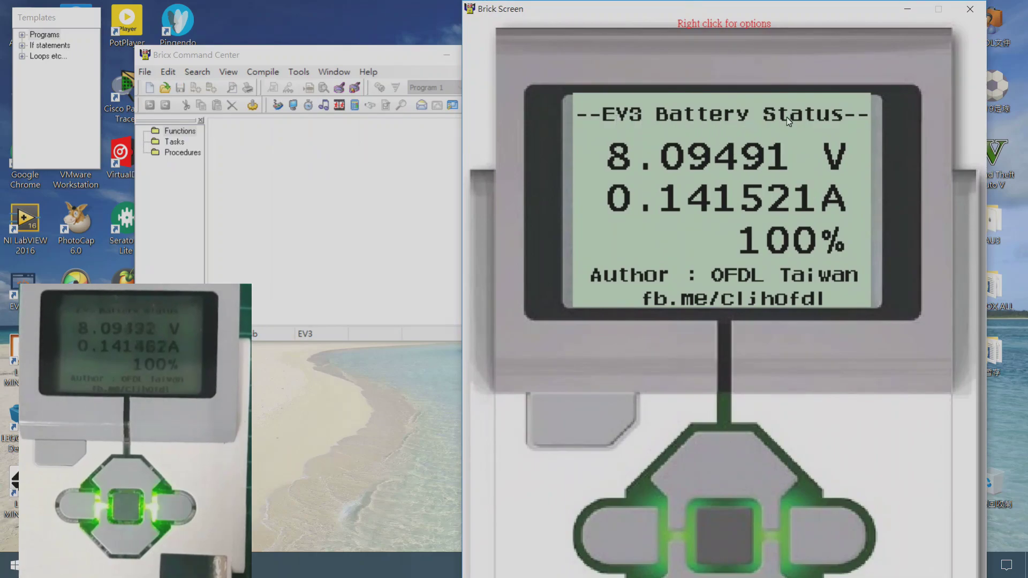
left_click(299, 71)
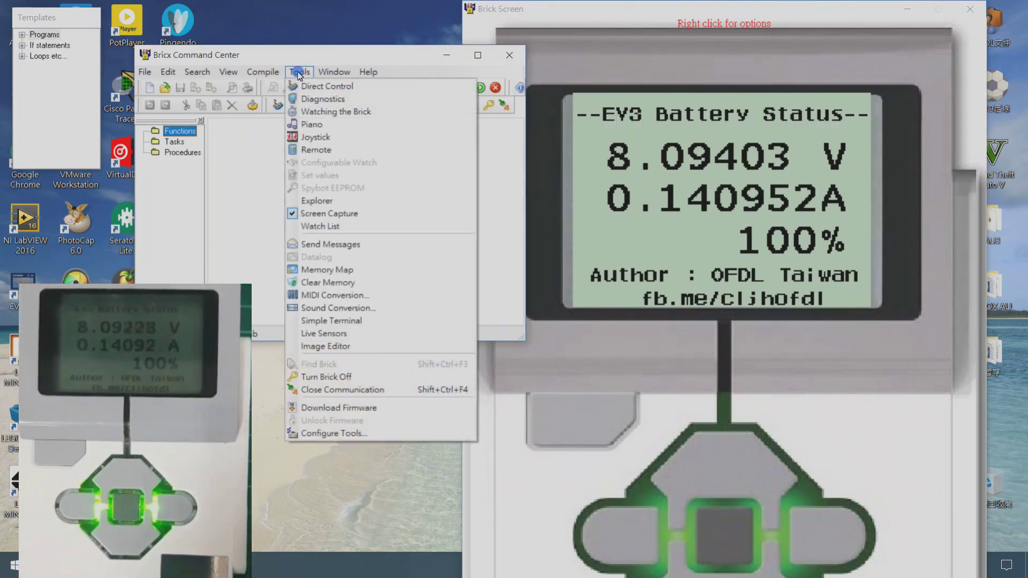
left_click(331, 100)
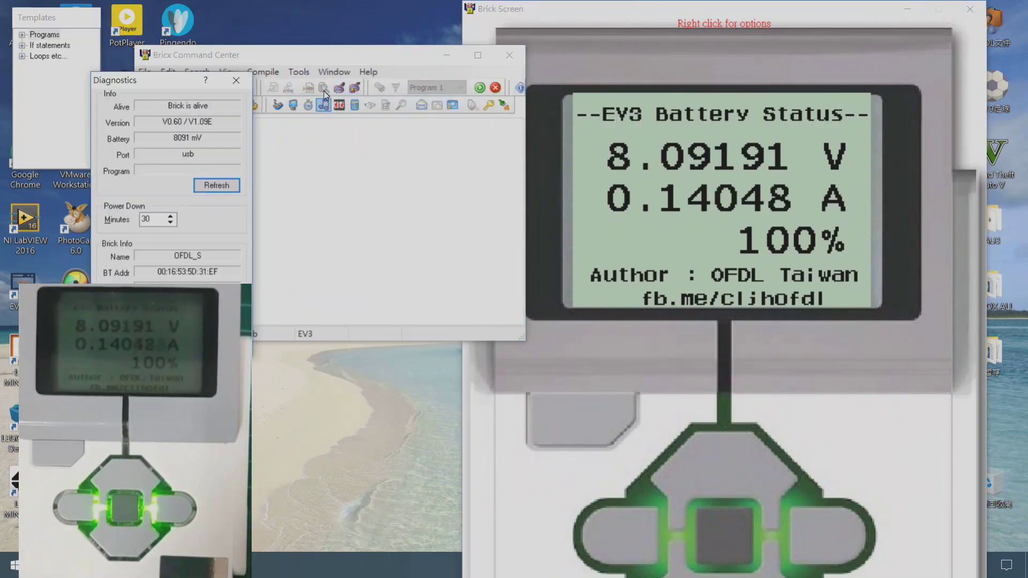
key("Escape")
left_click_drag(332, 57, 262, 51)
left_click(228, 59)
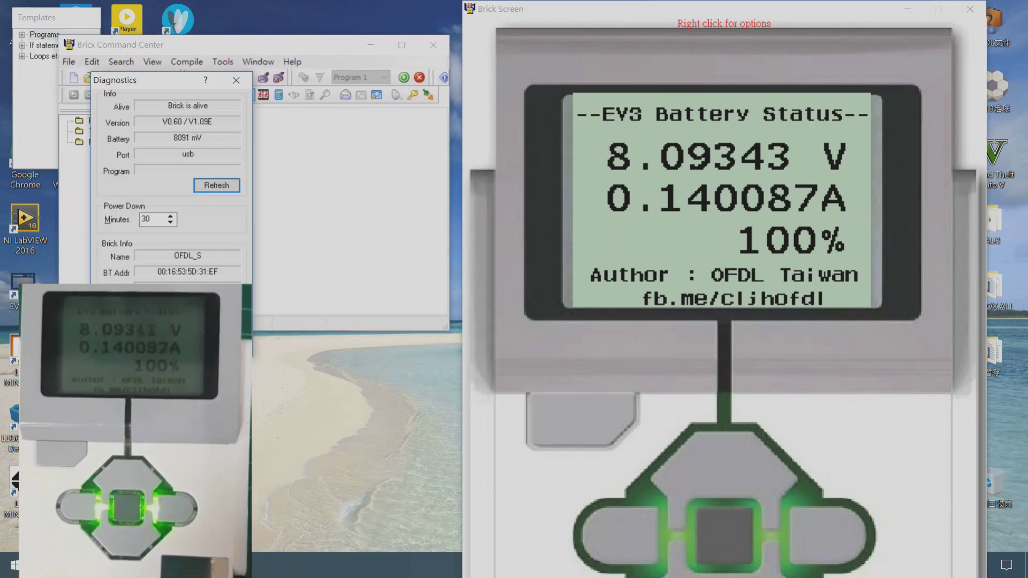
left_click_drag(177, 84, 398, 81)
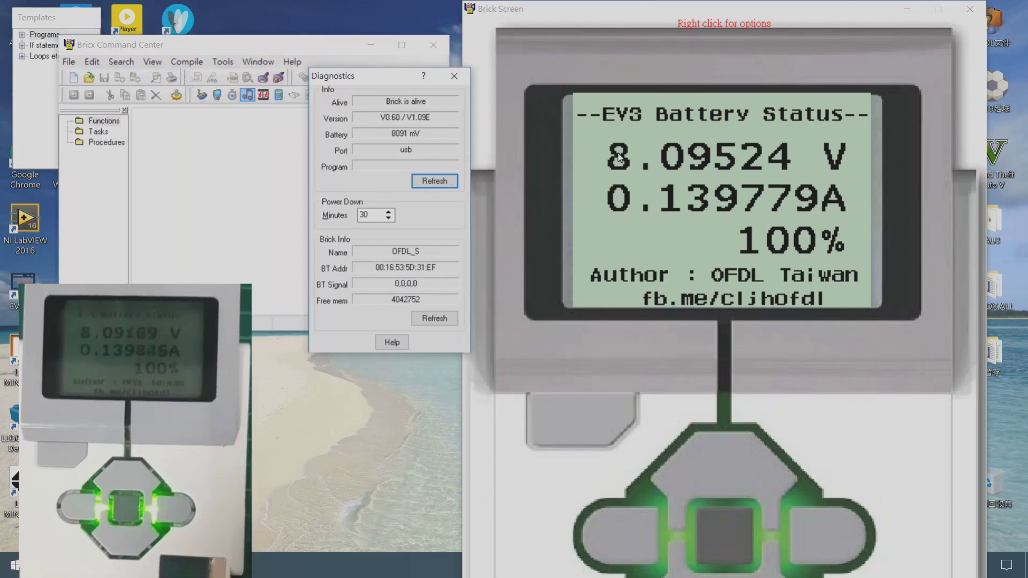